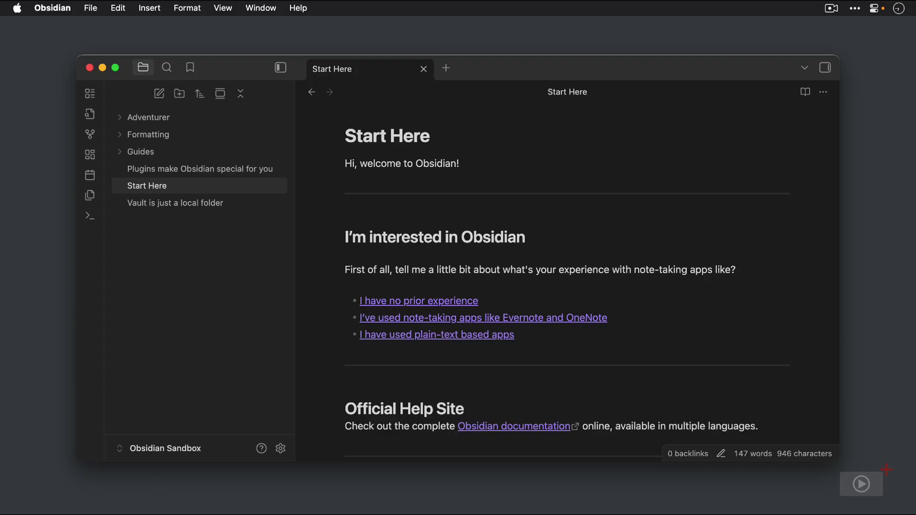
Step: Search the command palette for 'Bases' to list Create new base and Insert new base
key(super+p)
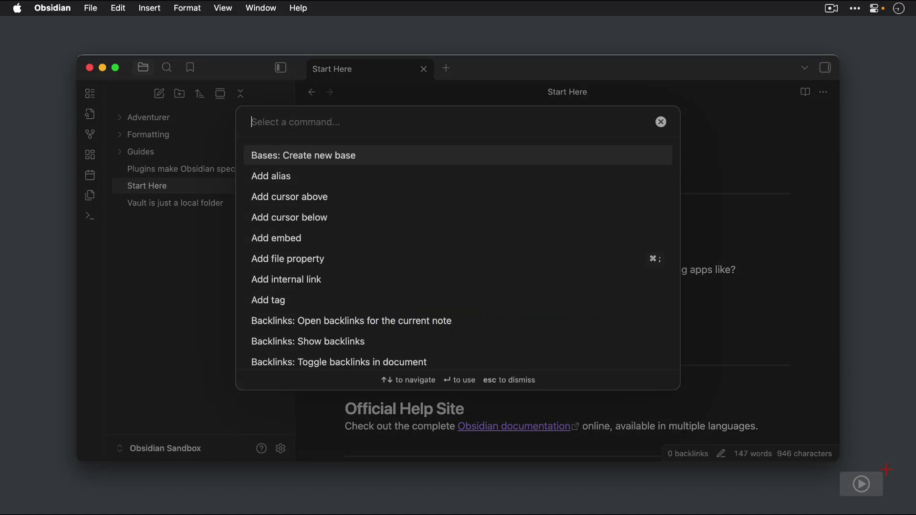
text(Bases)
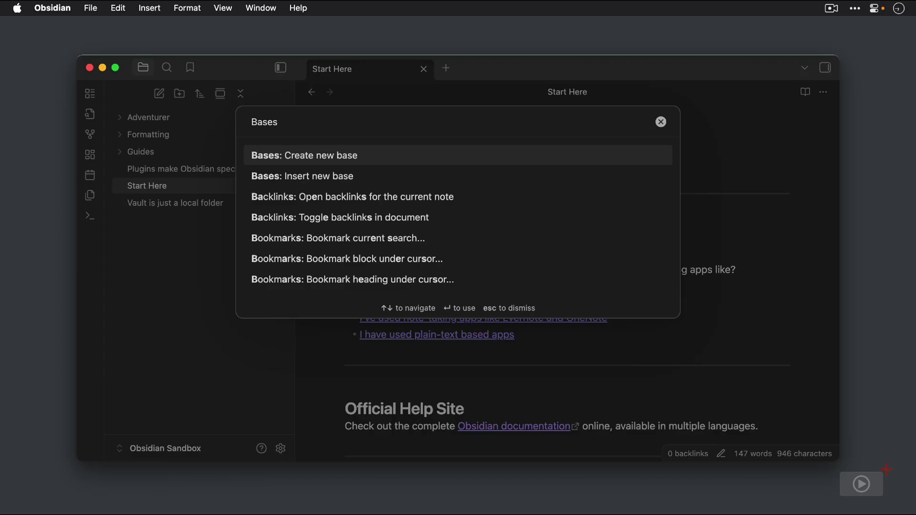
Step: Run 'Bases: Create new base' to make an Untitled base table listing 32 notes
key(Return)
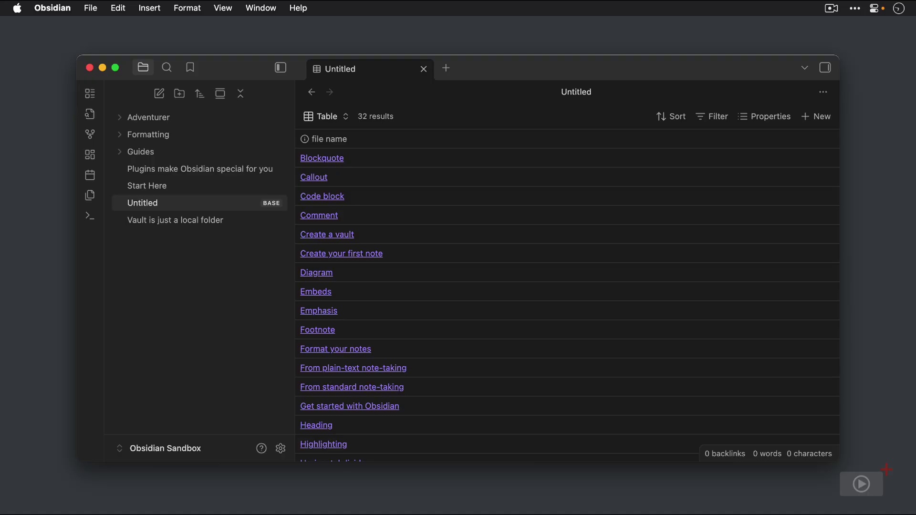
Step: Create a new blank note titled 'New Note'
key(super+n)
text(New Not)
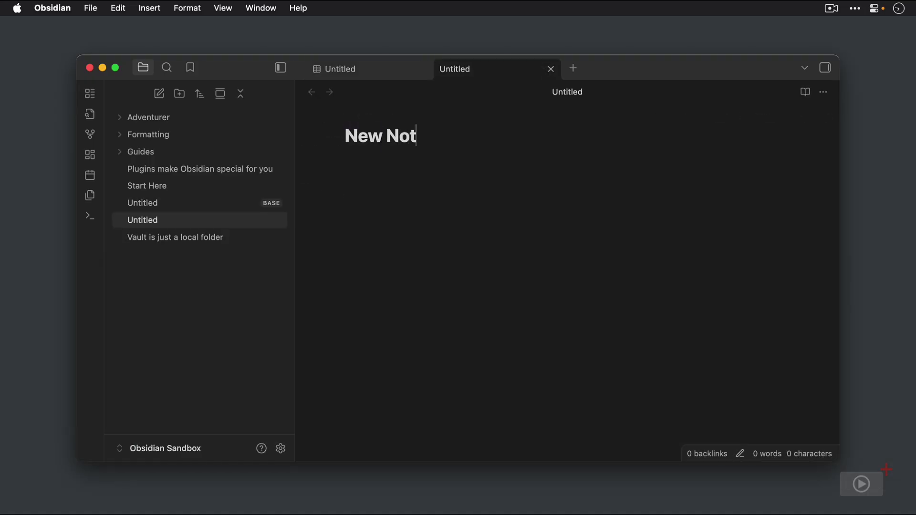
text(e)
key(Return)
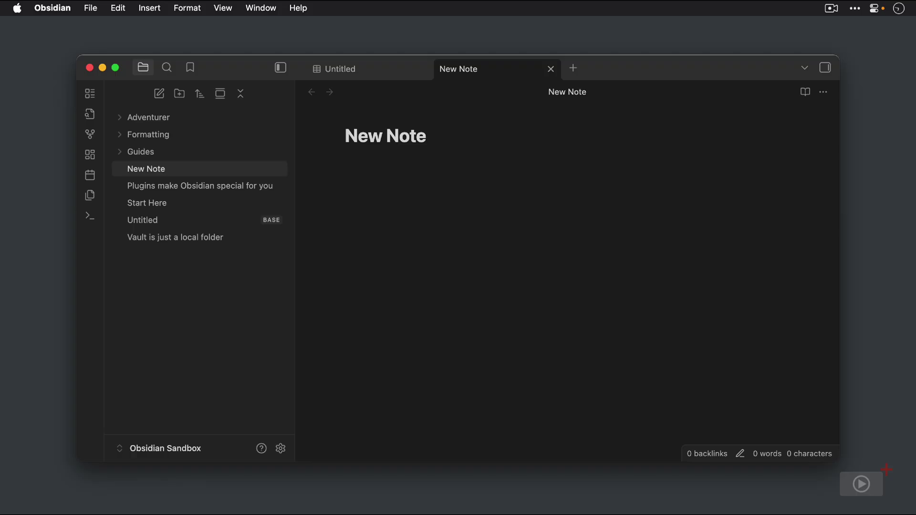
Step: Run 'Bases: Insert new base' to embed Untitled 1.base as a table in the note
key(super+p)
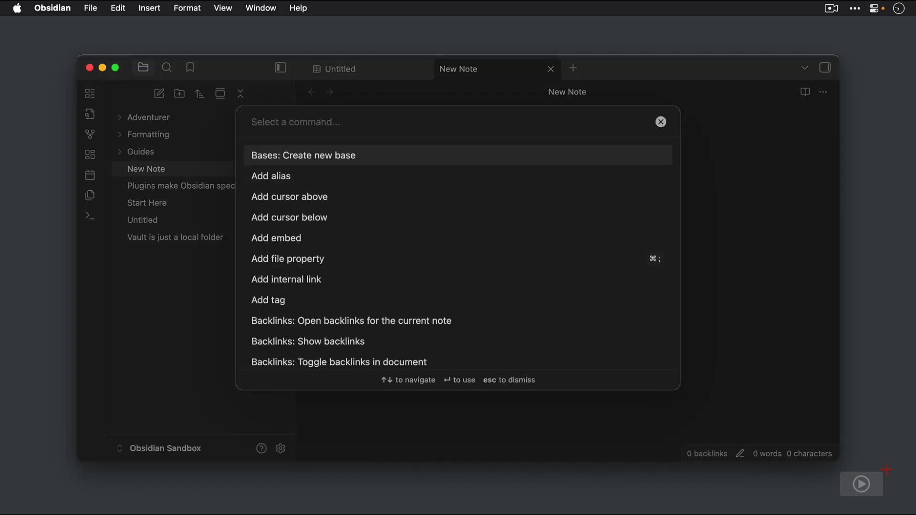
text(Bases)
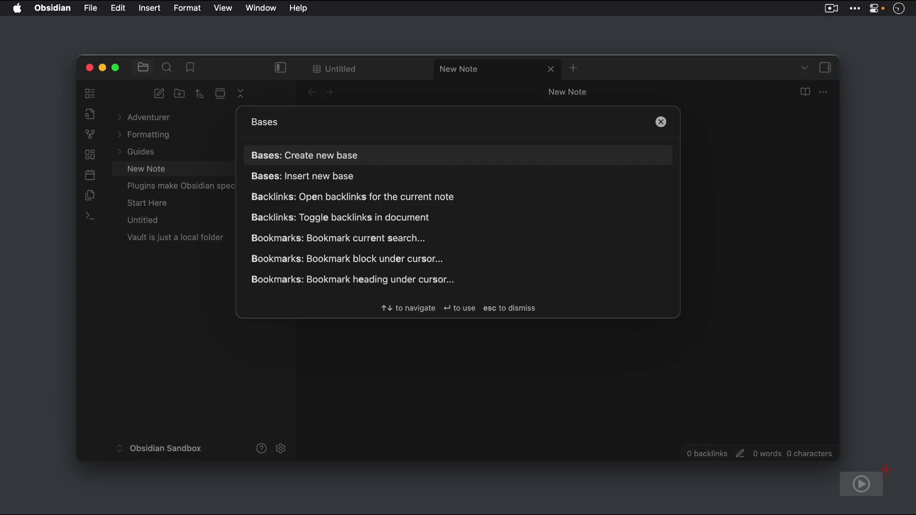
key(Down)
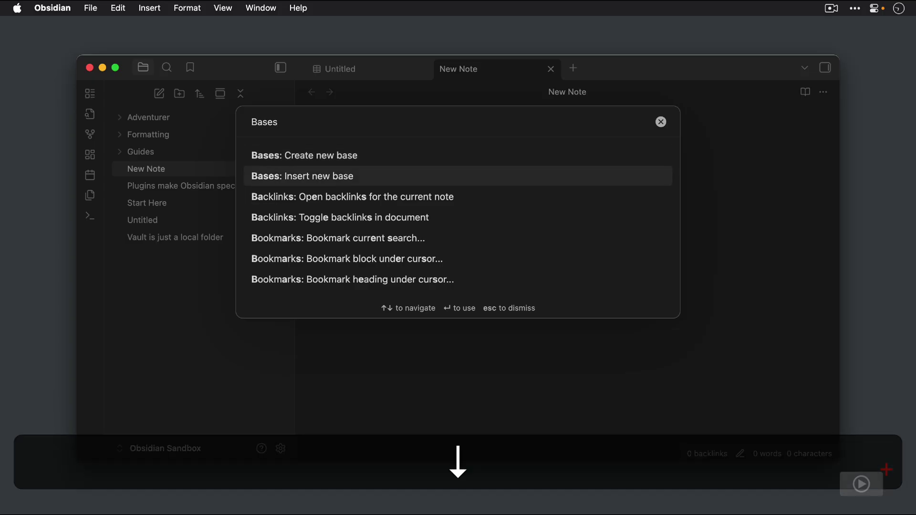
key(Return)
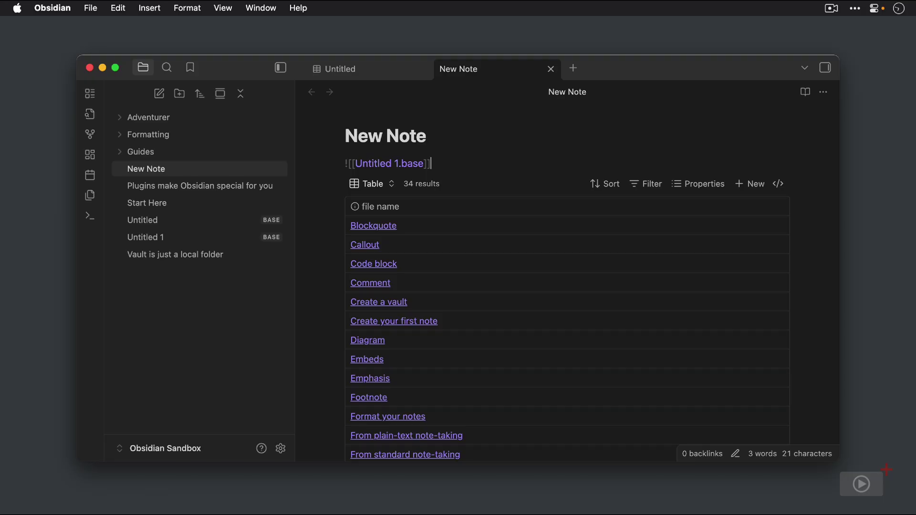
Step: Replace the ![[Untitled 1.base]] embed with a ```base code block rendering a 34-result table
key(super+a)
key(super+BackSpace)
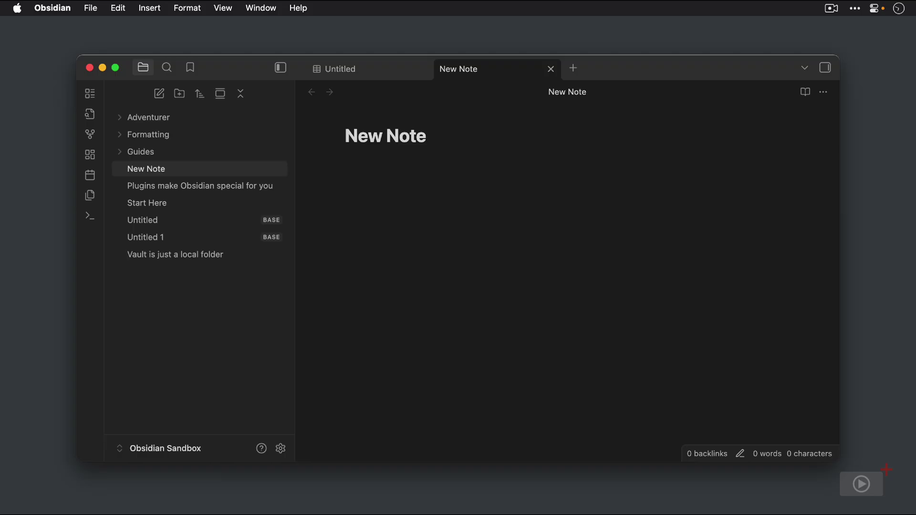
text(`base)
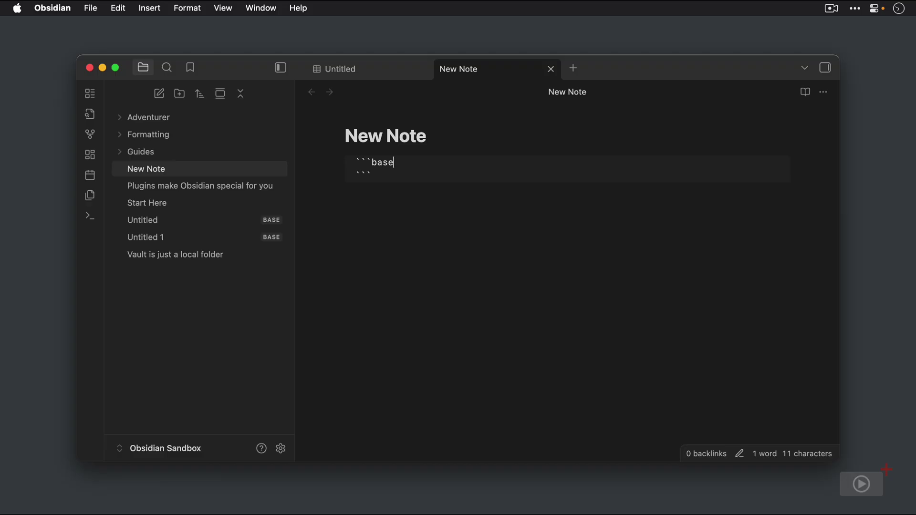
click(371, 175)
key(Return)
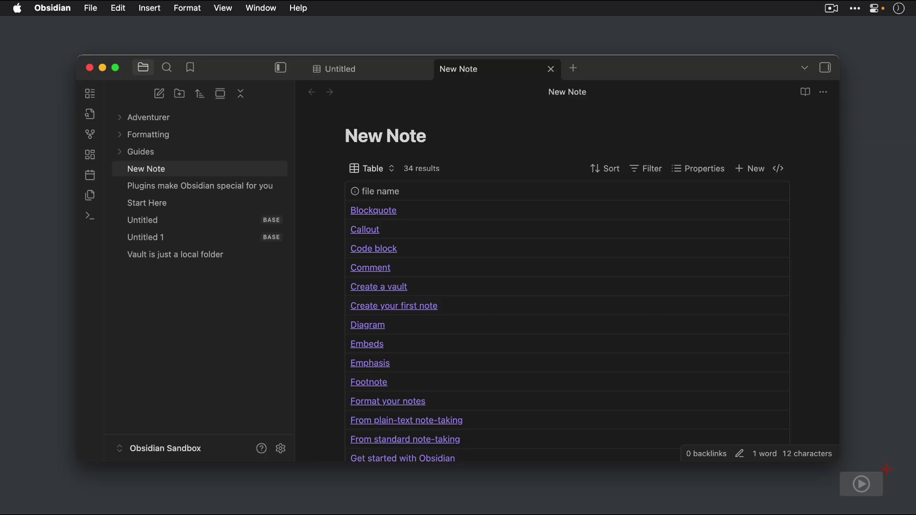
Step: Open the embedded table's Filter settings and expand the All views conditions
click(648, 172)
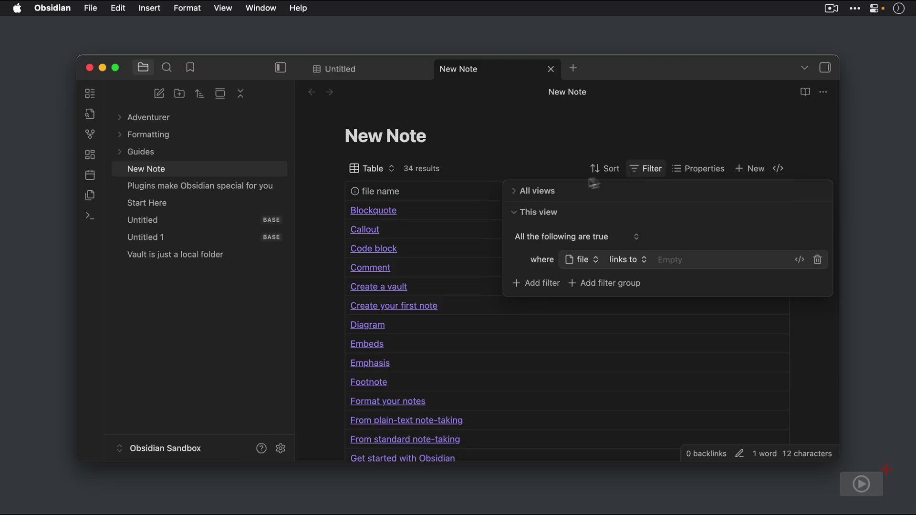
click(517, 192)
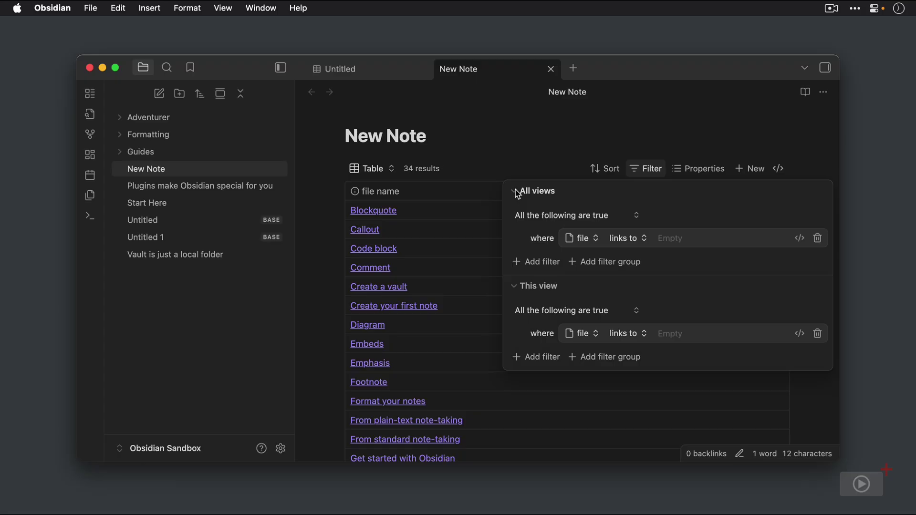
Step: Check the 'All the following are true' and property dropdowns, then close the filter popup unchanged
click(536, 214)
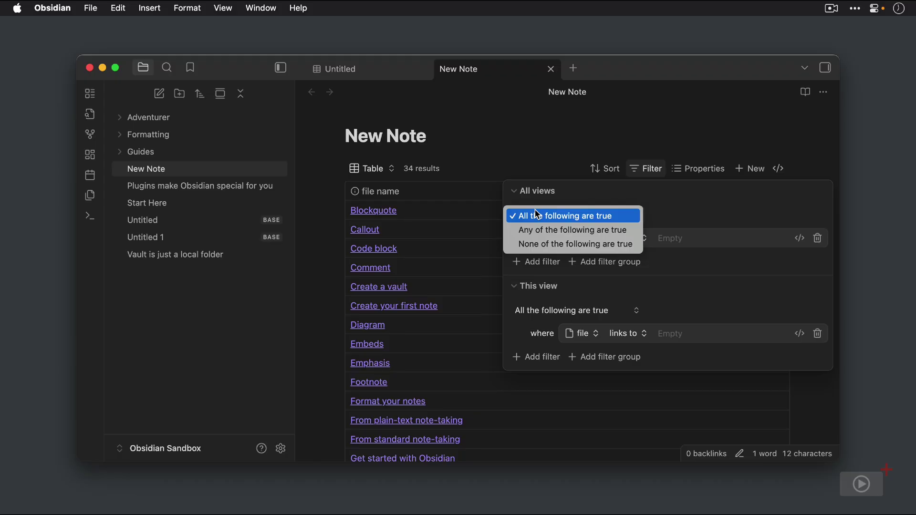
click(536, 215)
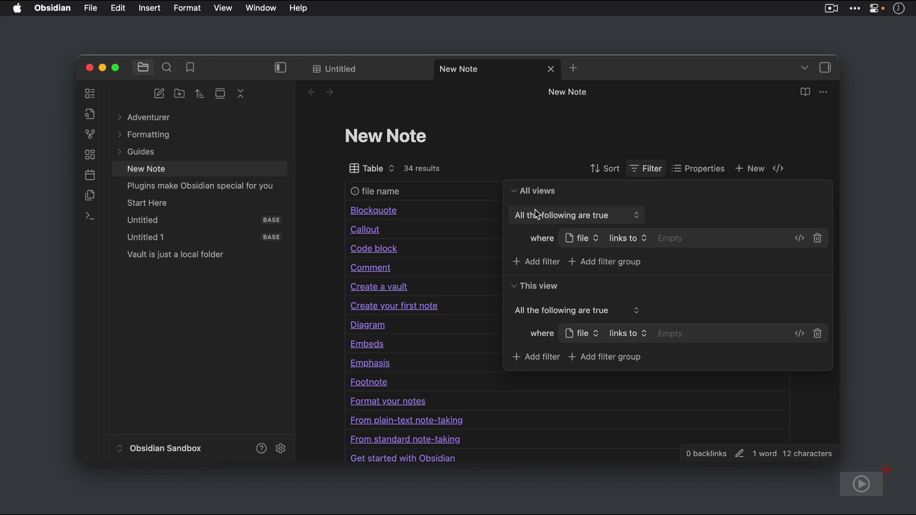
click(589, 241)
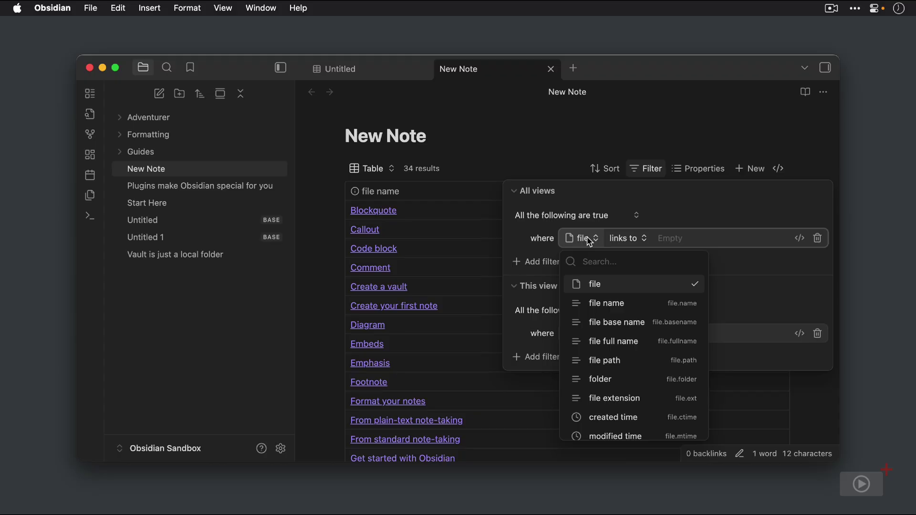
click(492, 125)
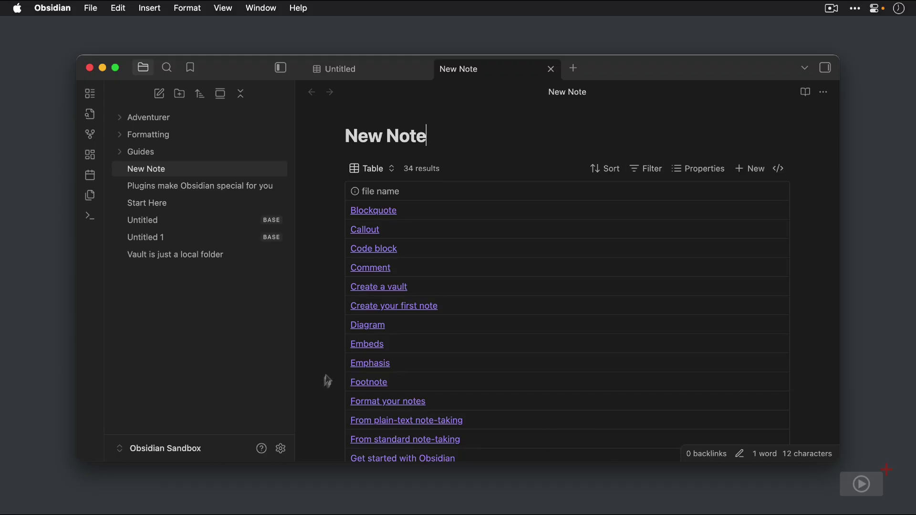
click(282, 449)
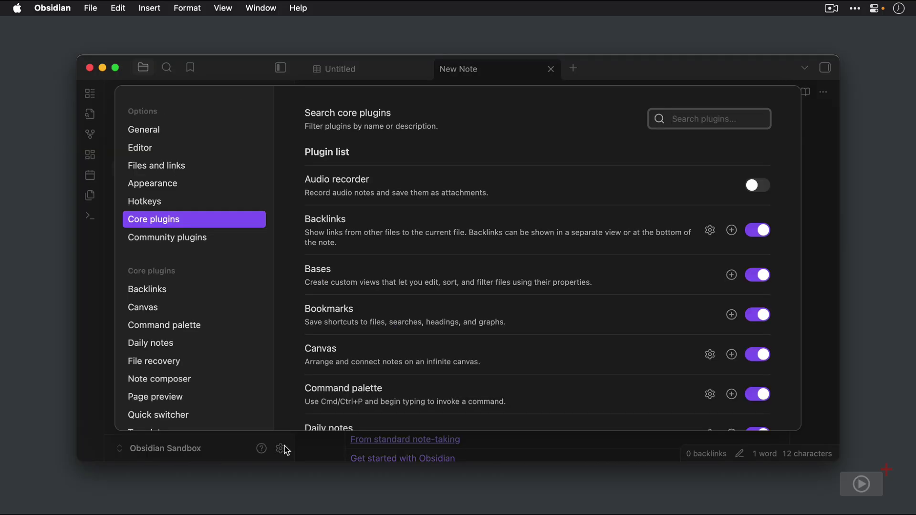
scroll(413, 380, down, 10)
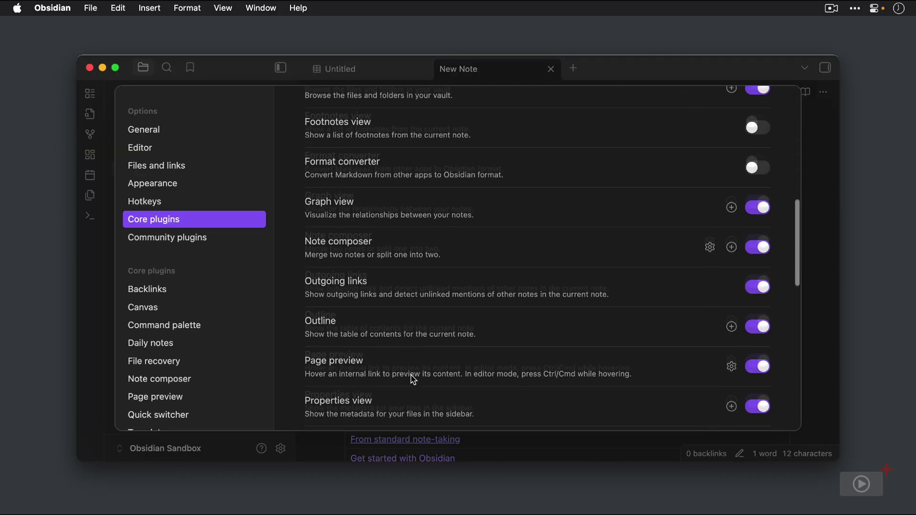
scroll(413, 381, down, 3)
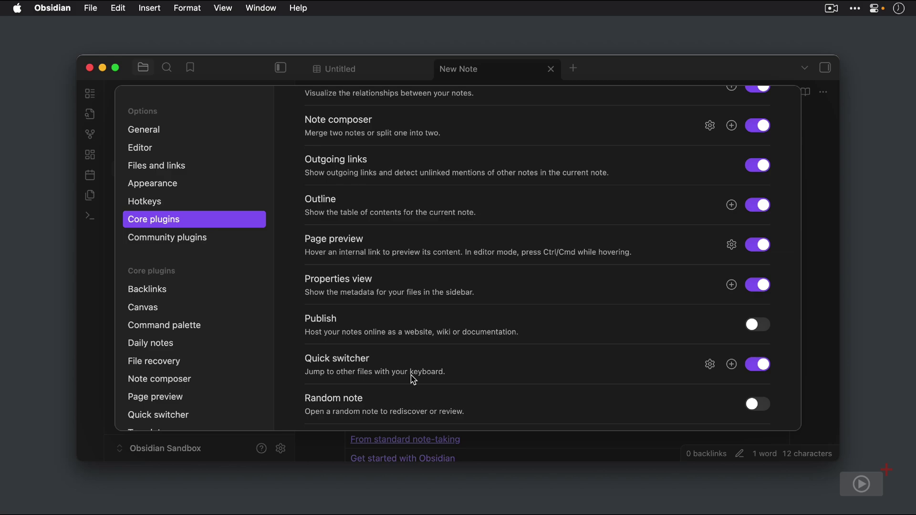
Step: Add a tags property holding the tag 'example' below the New Note title
click(818, 168)
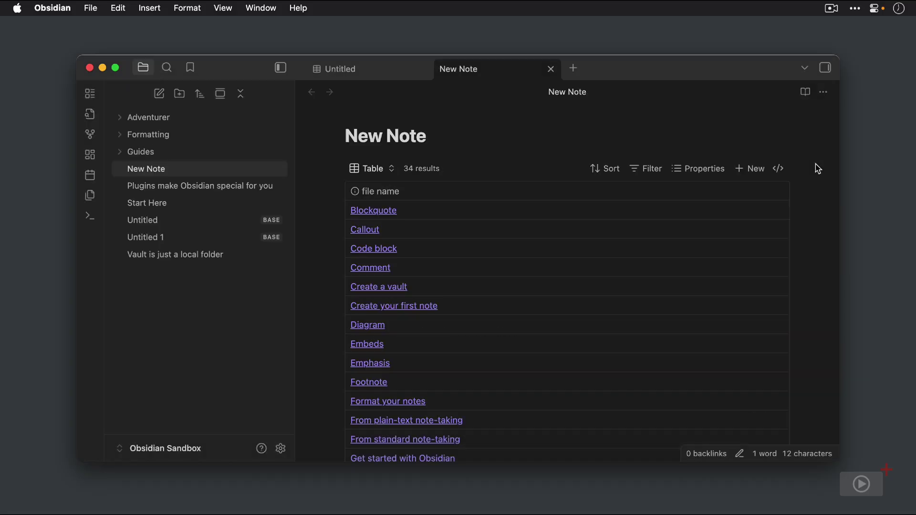
click(450, 137)
key(Return)
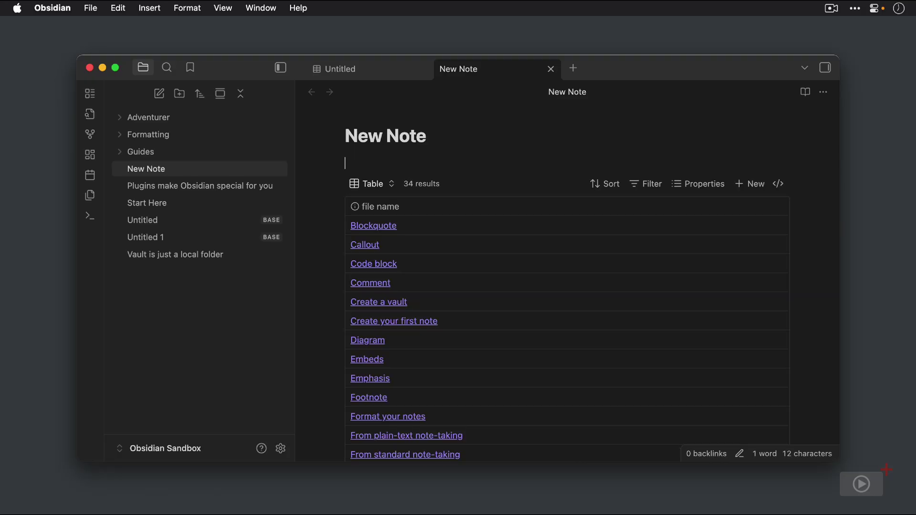
key(super+semicolon)
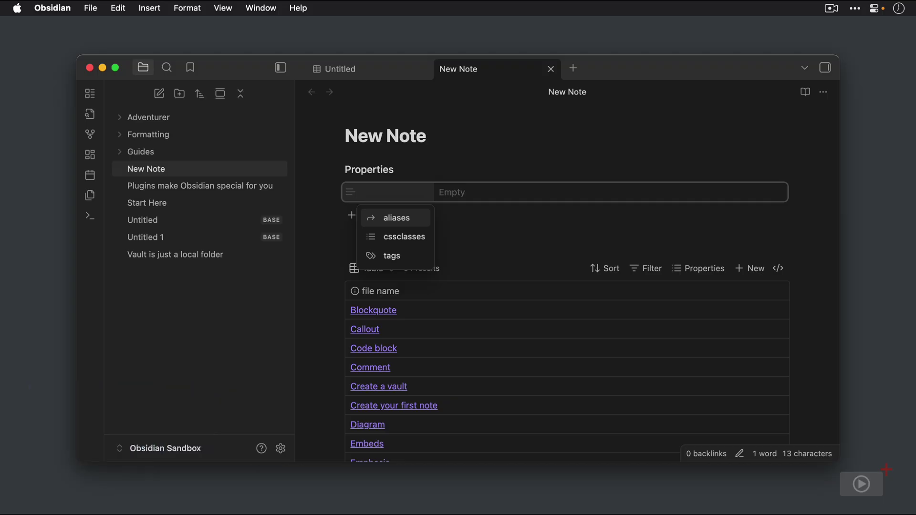
click(405, 254)
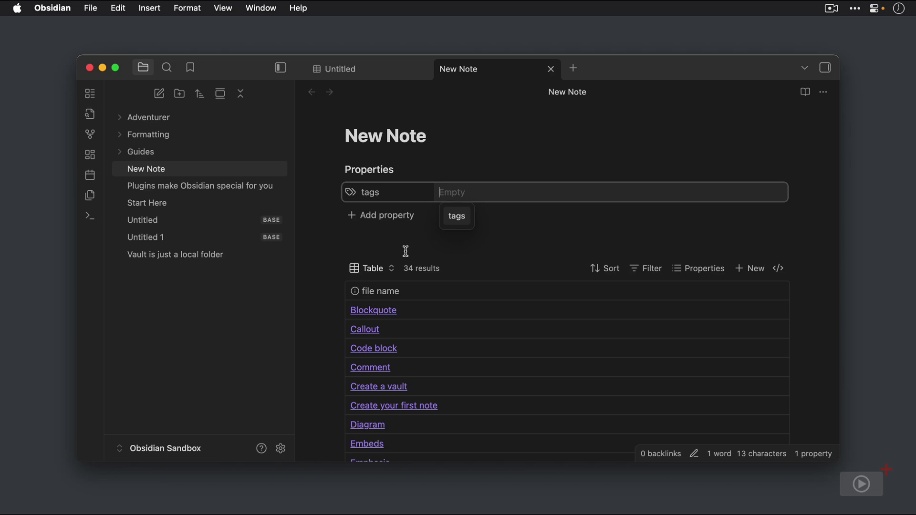
text(example)
key(Return)
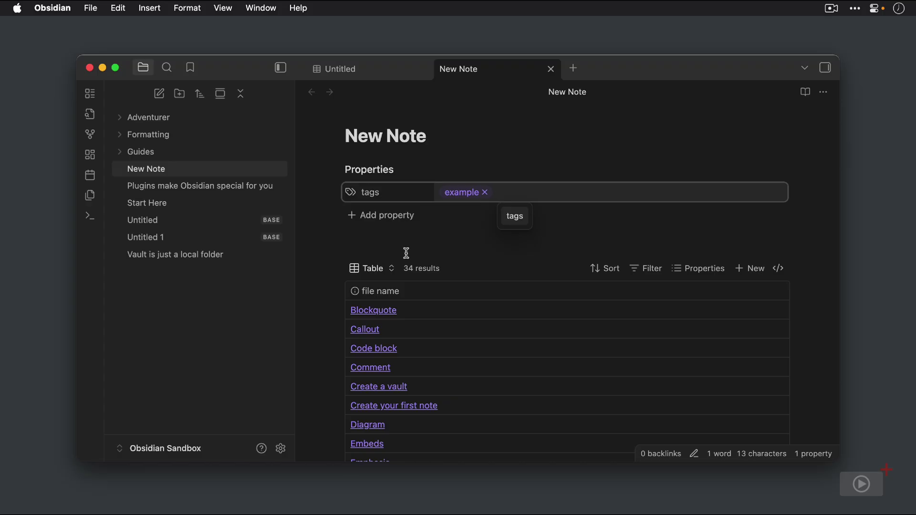
Step: Filter the base to file tags containing 'example', then open the 'Vault is just a local folder' note
click(657, 271)
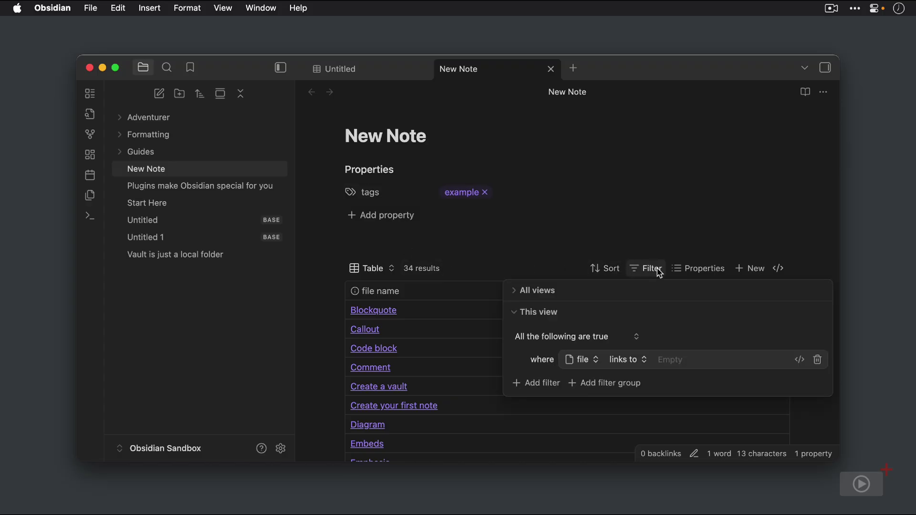
click(516, 291)
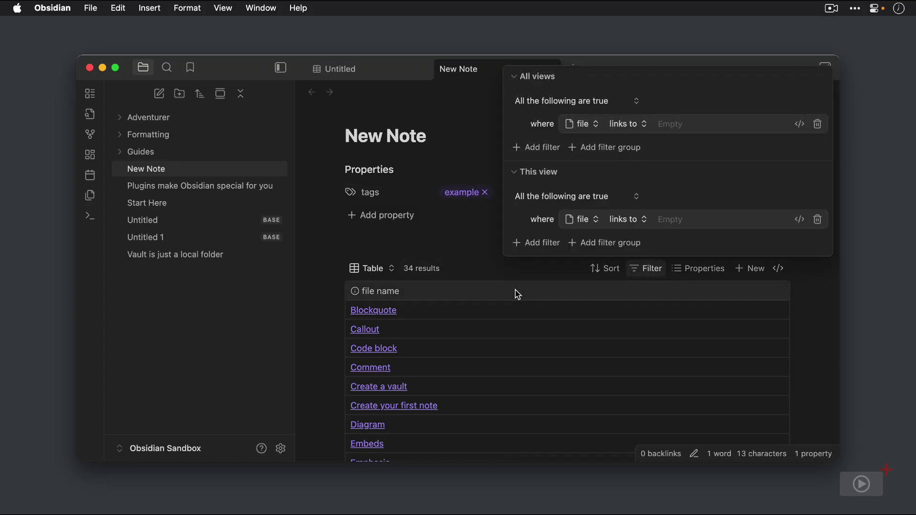
click(585, 123)
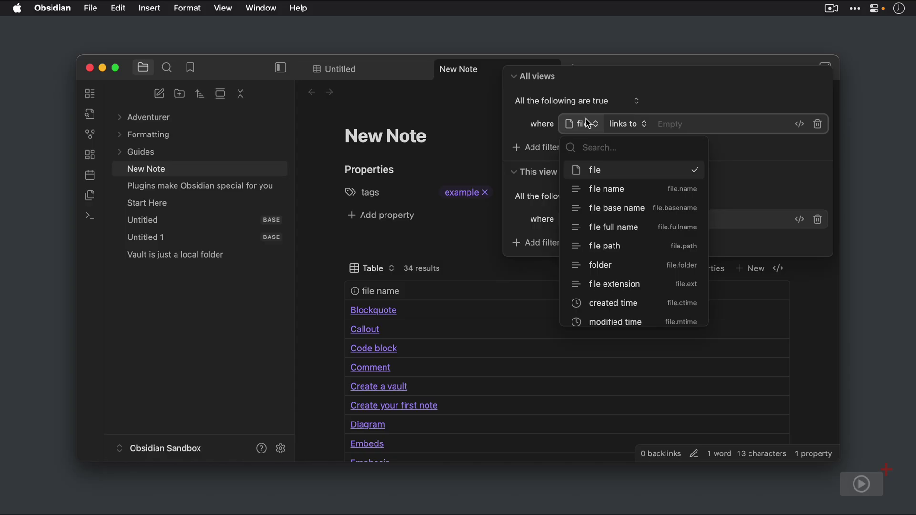
text(tags)
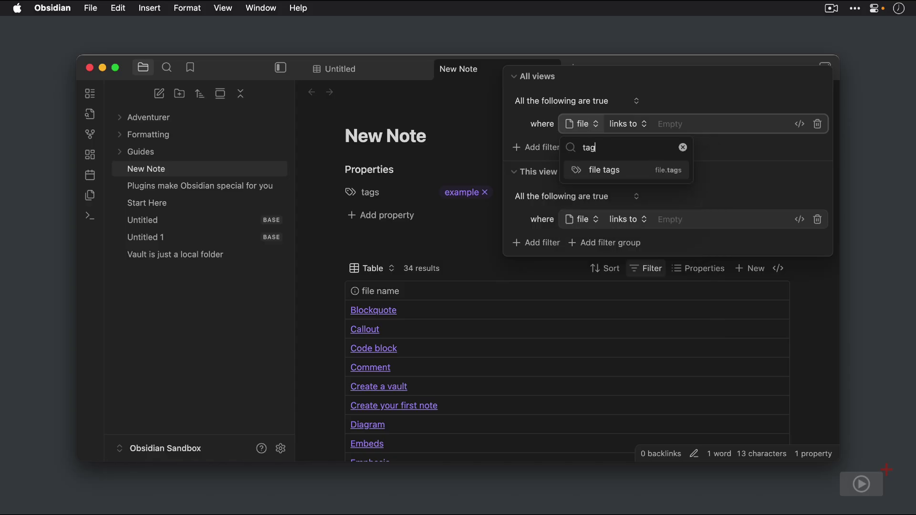
click(602, 170)
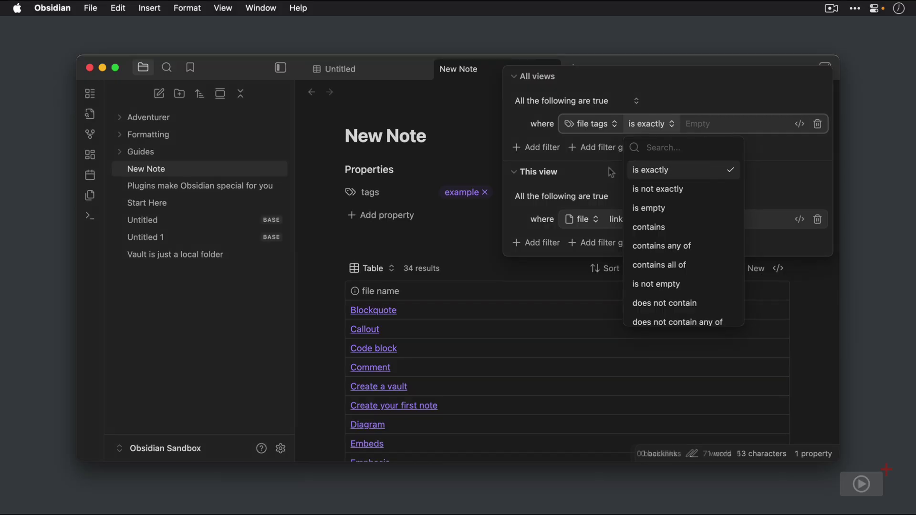
click(668, 227)
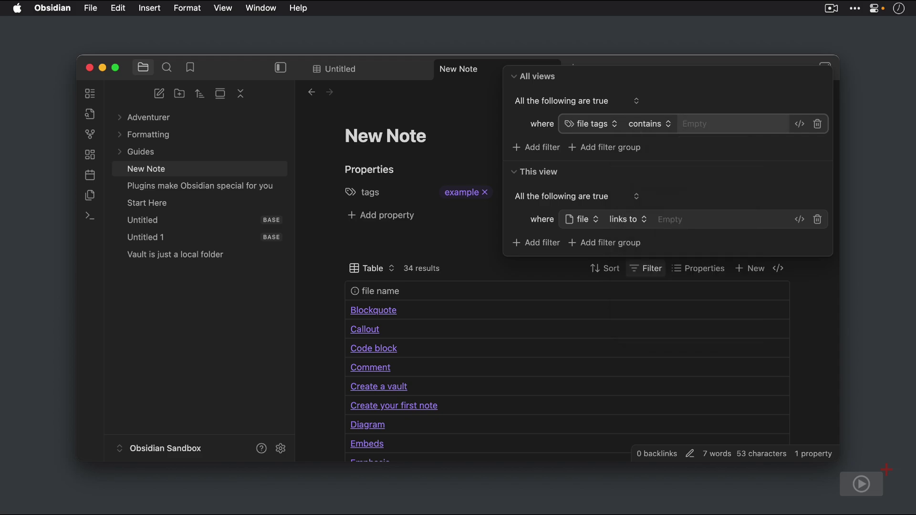
text(example)
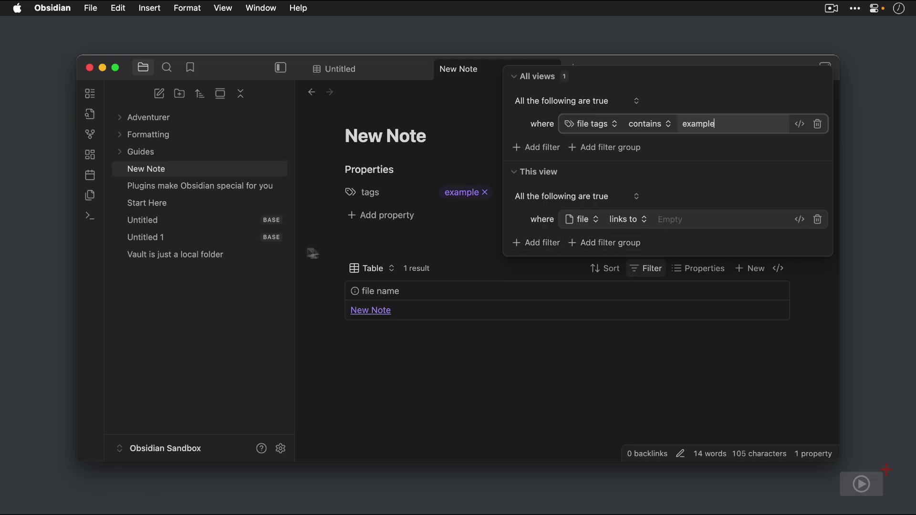
click(240, 256)
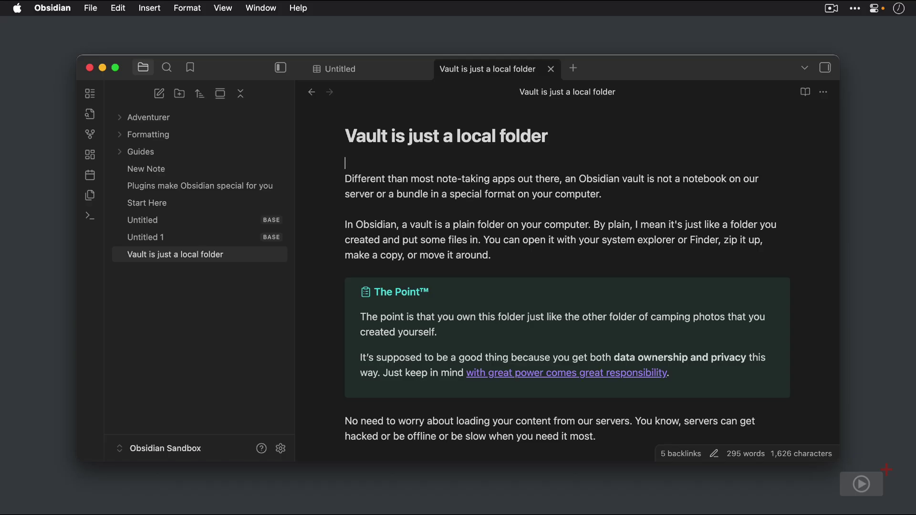
Step: Tag 'Vault is just a local folder' with example, then go back to New Note's two-result table
text(---)
key(Down)
key(Down)
key(Return)
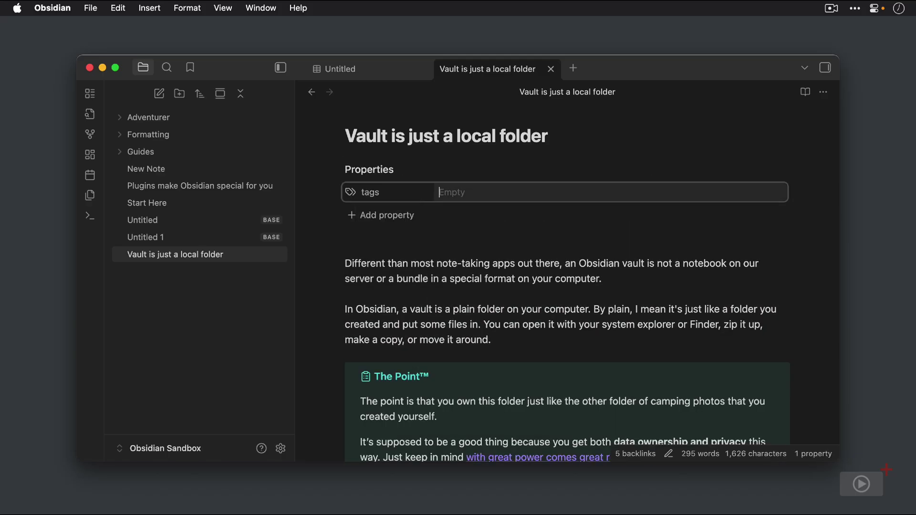
key(Return)
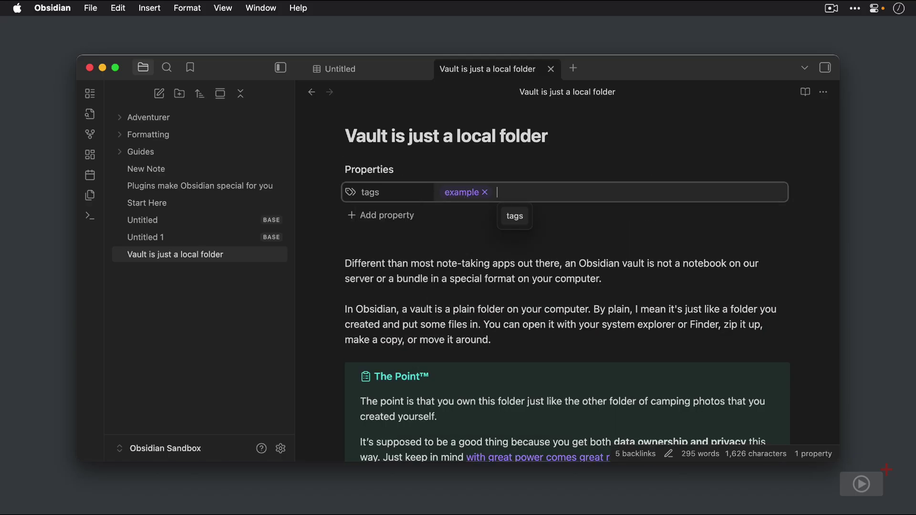
click(312, 92)
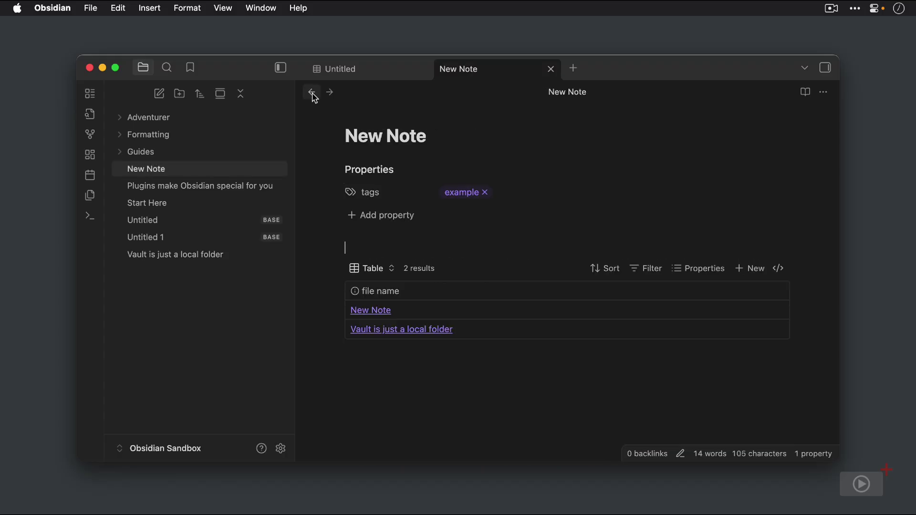